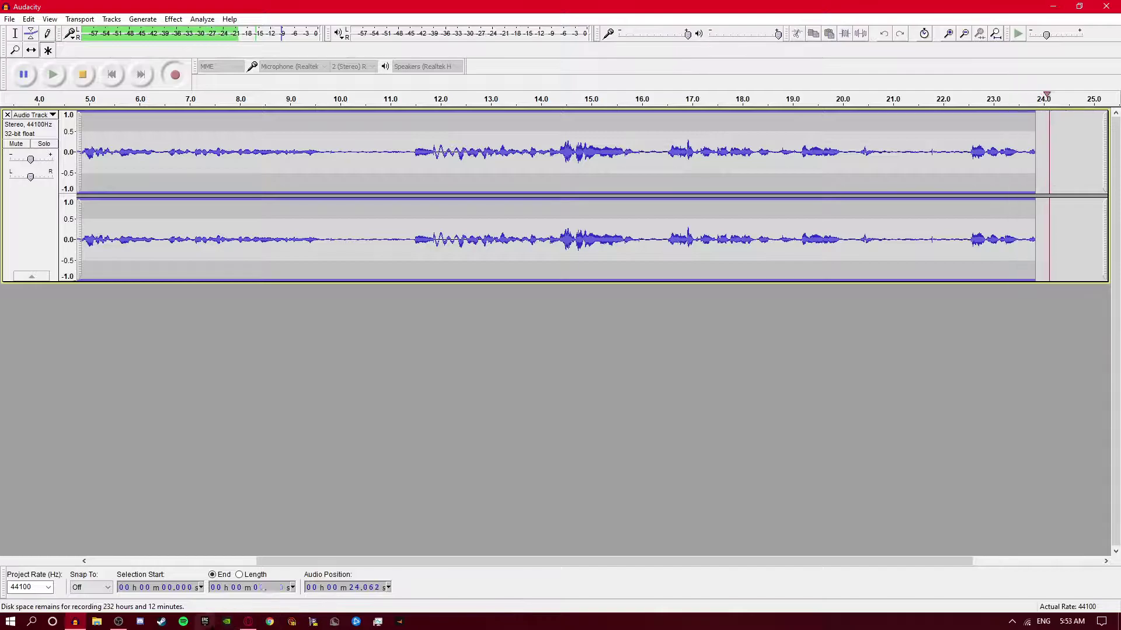
# Open the FACEIT home page (faceit.com/en/home) in a new Opera tab.
pyautogui.click(248, 622)
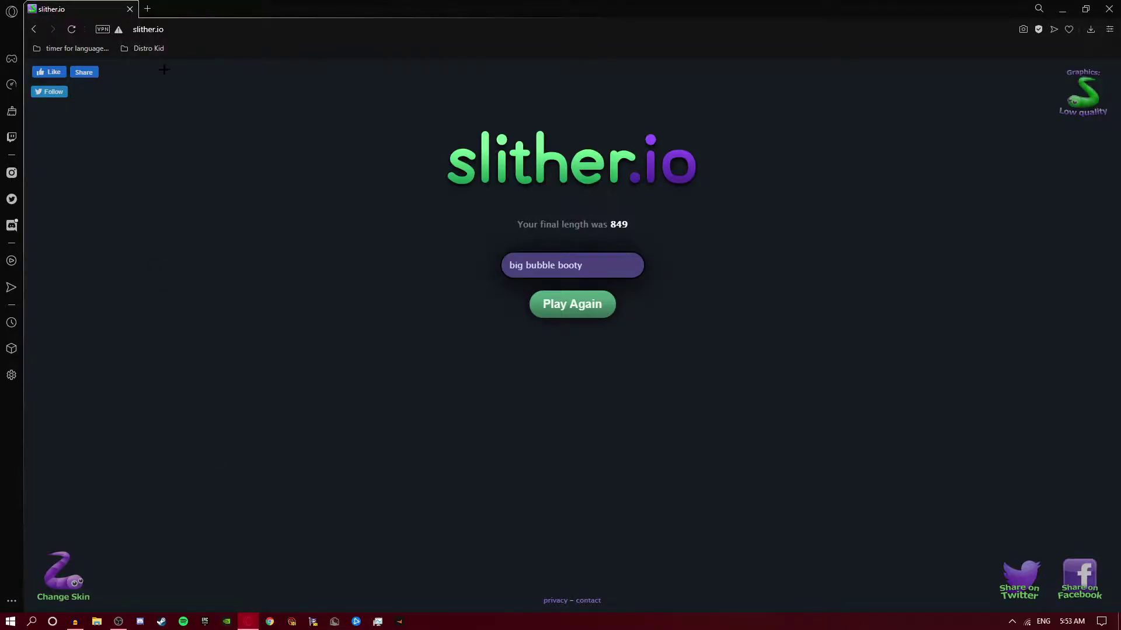
pyautogui.hotkey('ctrl', 't')
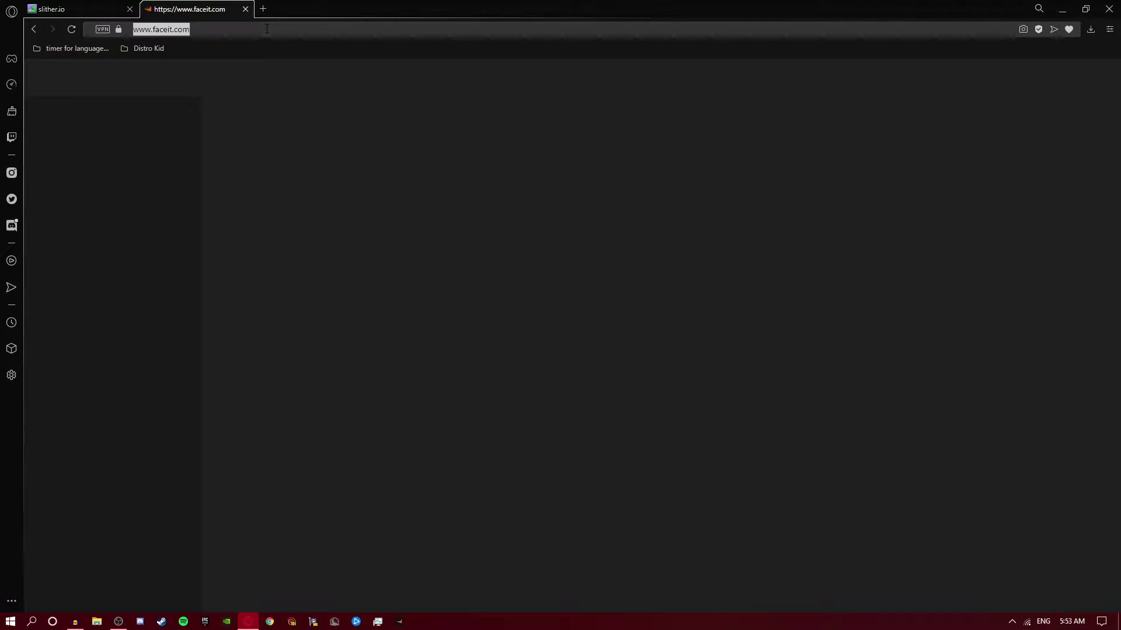
pyautogui.press('BackSpace')
pyautogui.write('faceit')
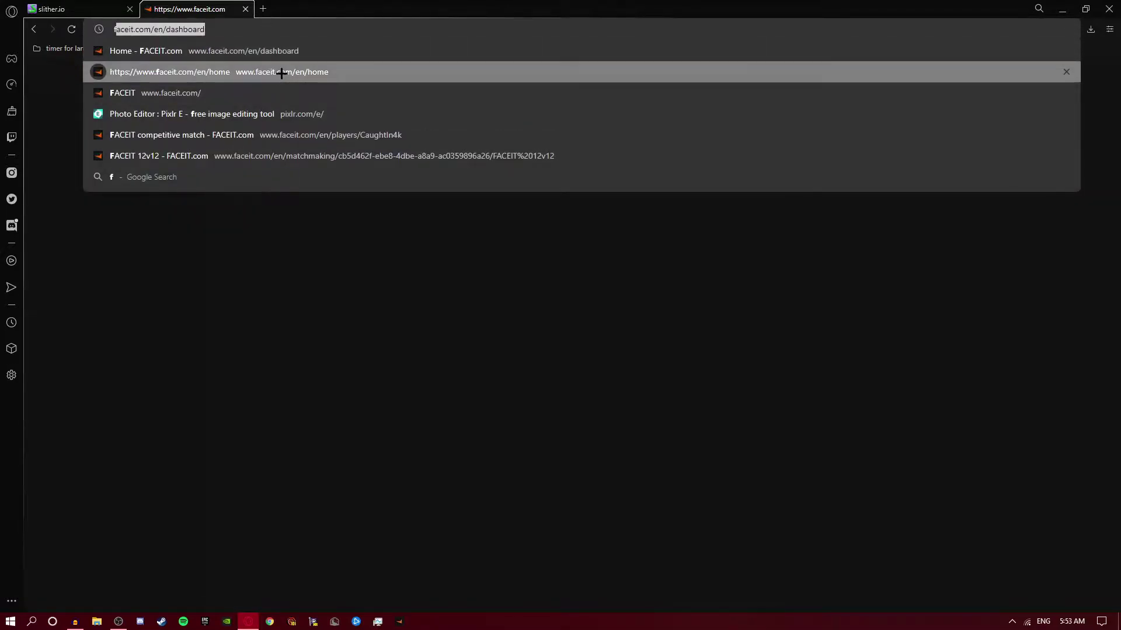
pyautogui.click(280, 74)
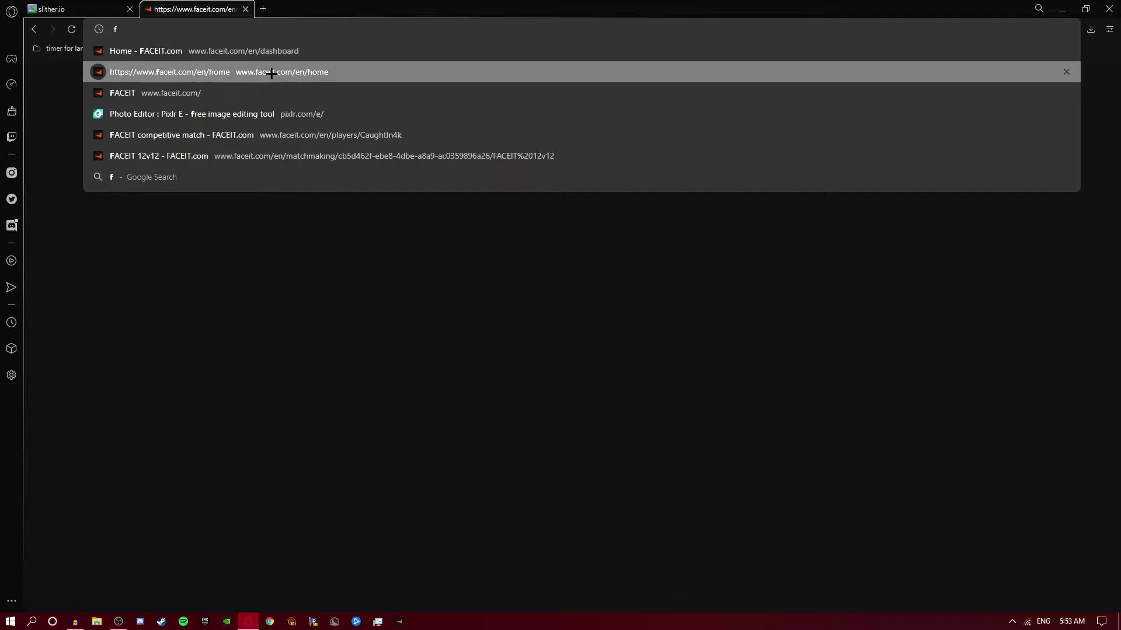
# Load the FACEIT home page again from suggestions and close the slither.io tab.
pyautogui.press('Escape')
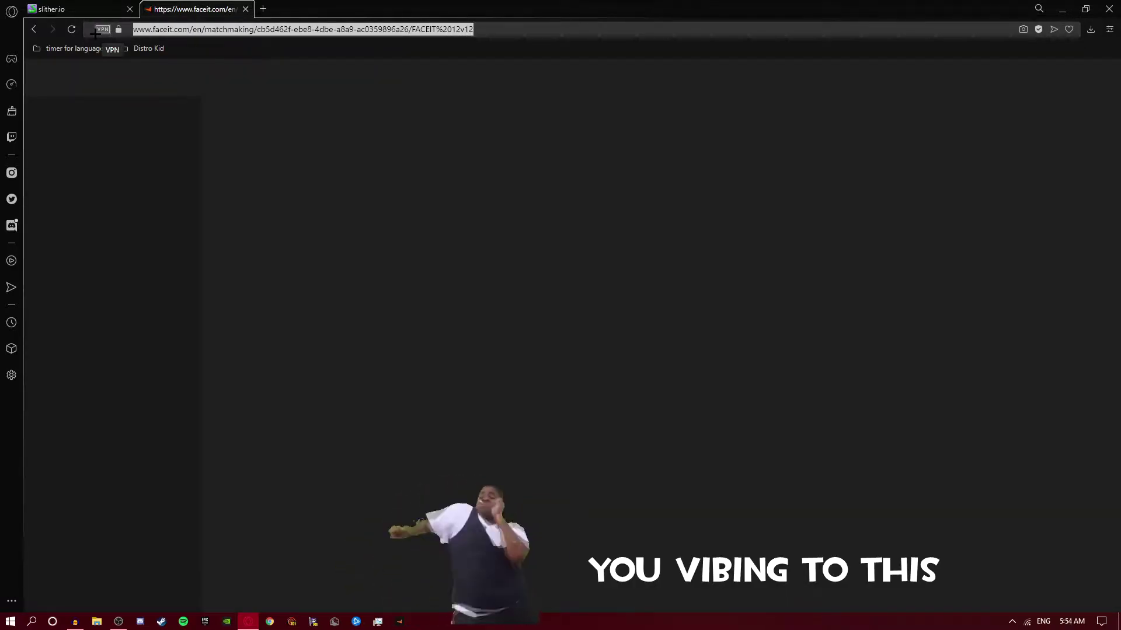
pyautogui.press('BackSpace')
pyautogui.write('f')
pyautogui.click(185, 76)
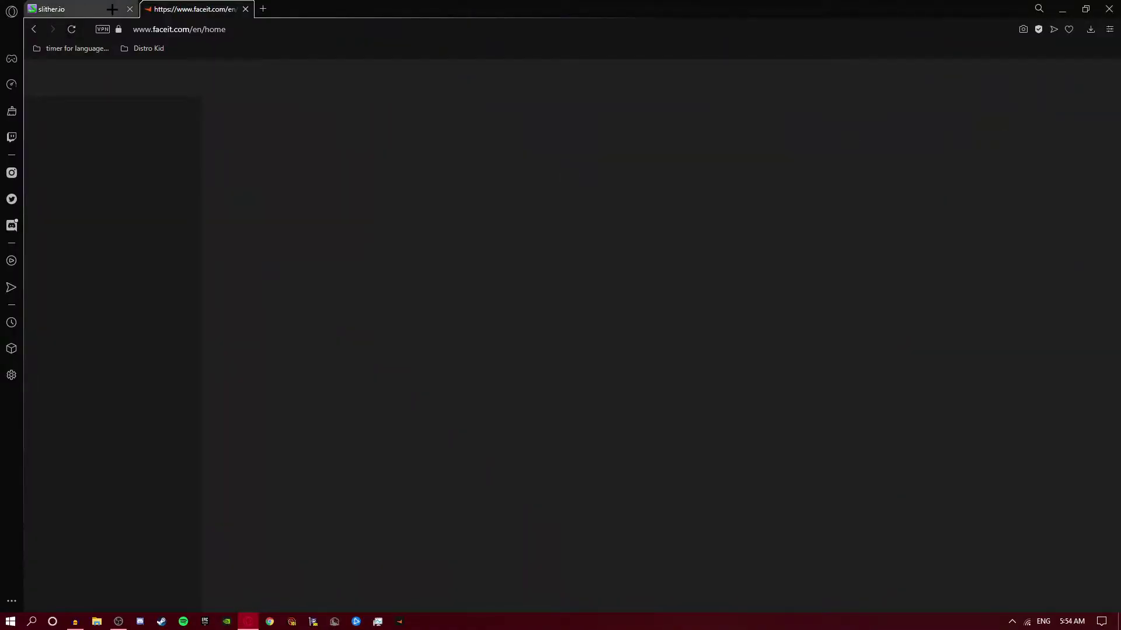
pyautogui.click(130, 8)
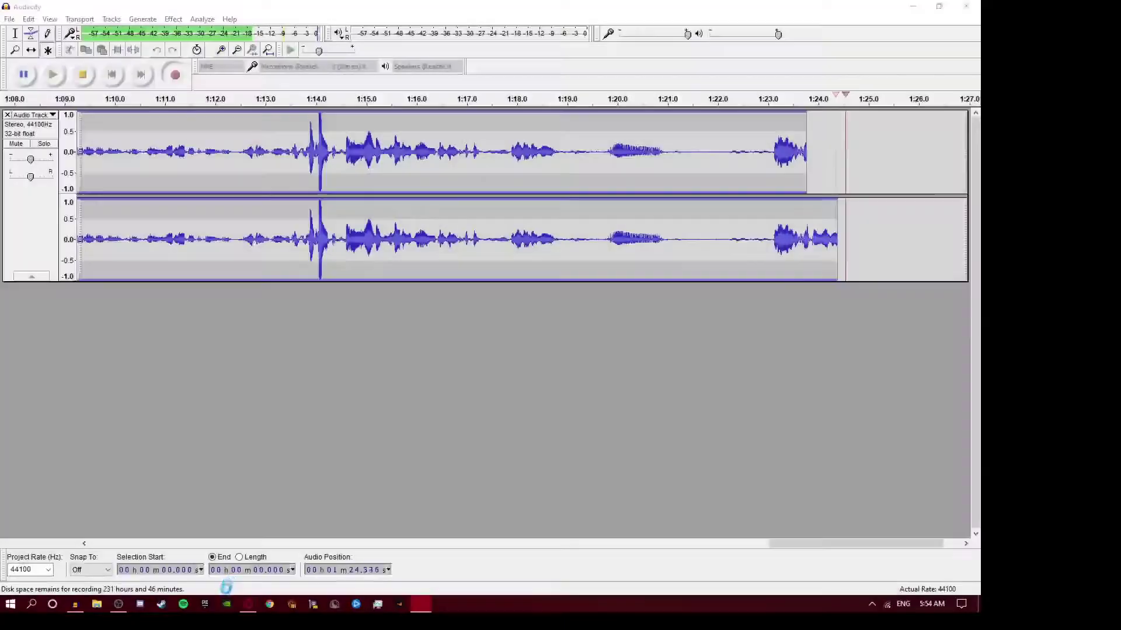
pyautogui.press('super')
pyautogui.press('super')
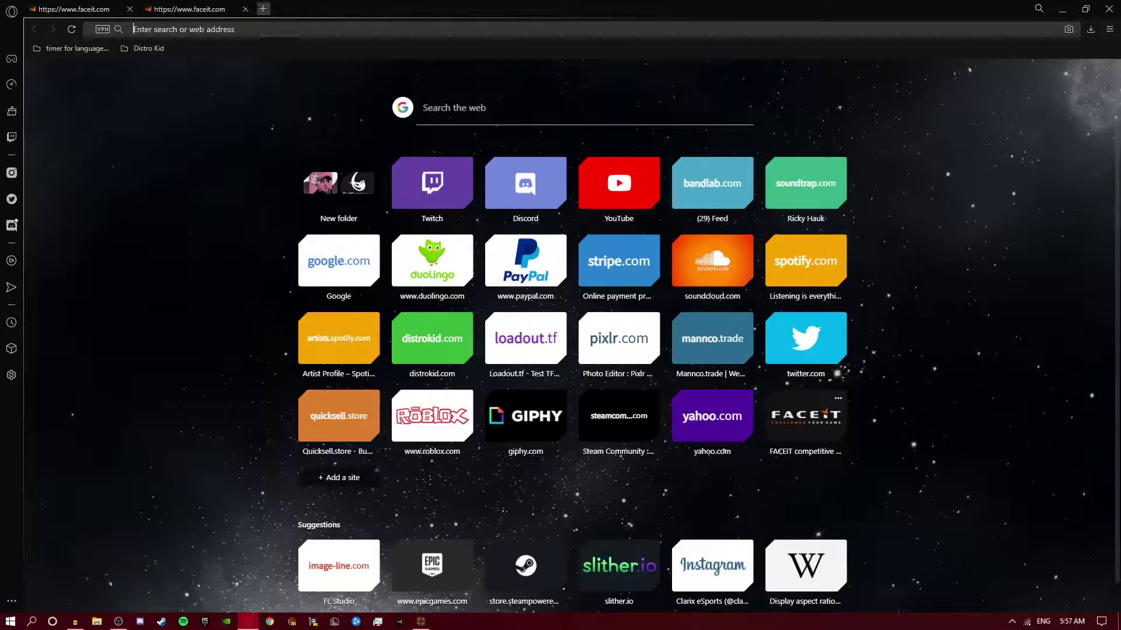
# Replace the old FACEIT tabs with FACEIT from Google results, then open the TF2 dashboard.
pyautogui.click(245, 9)
pyautogui.click(129, 9)
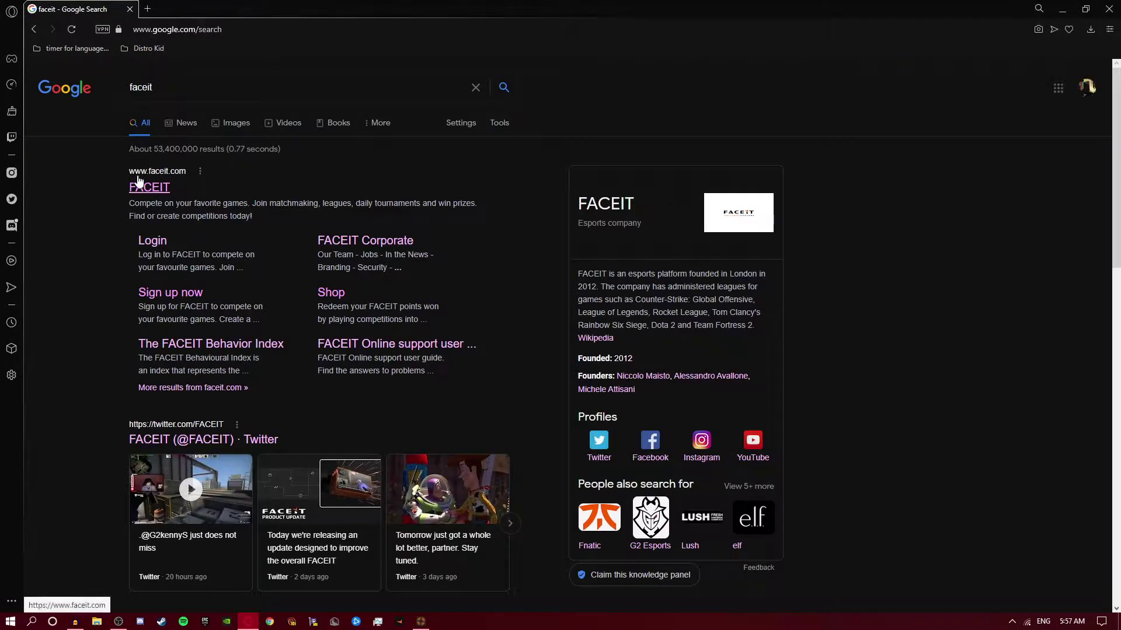
pyautogui.click(149, 187)
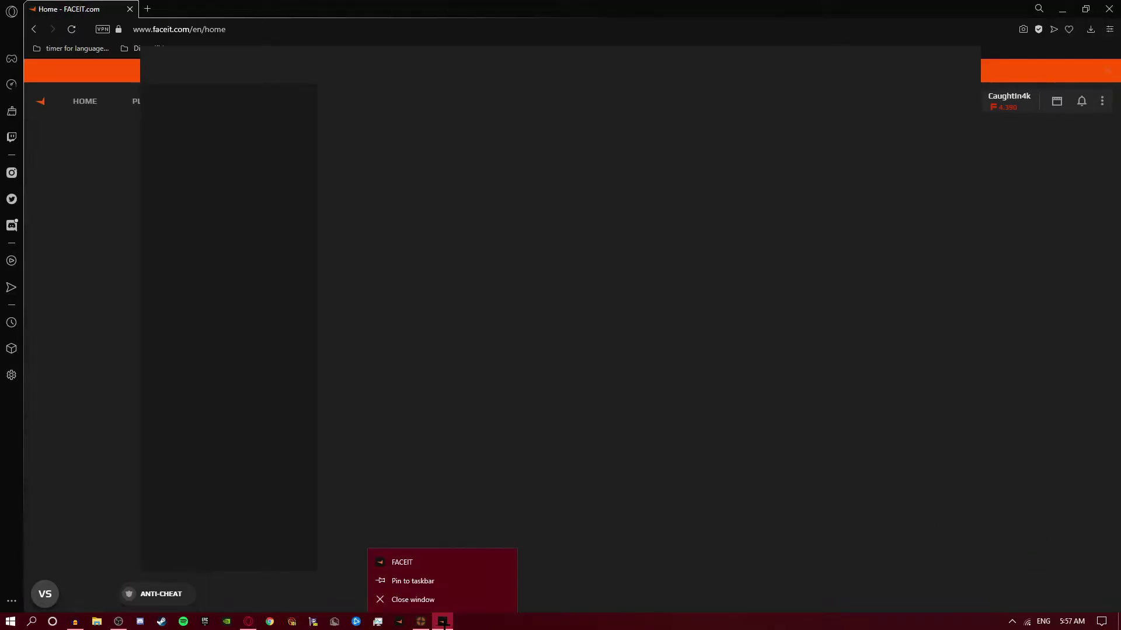
pyautogui.click(412, 599)
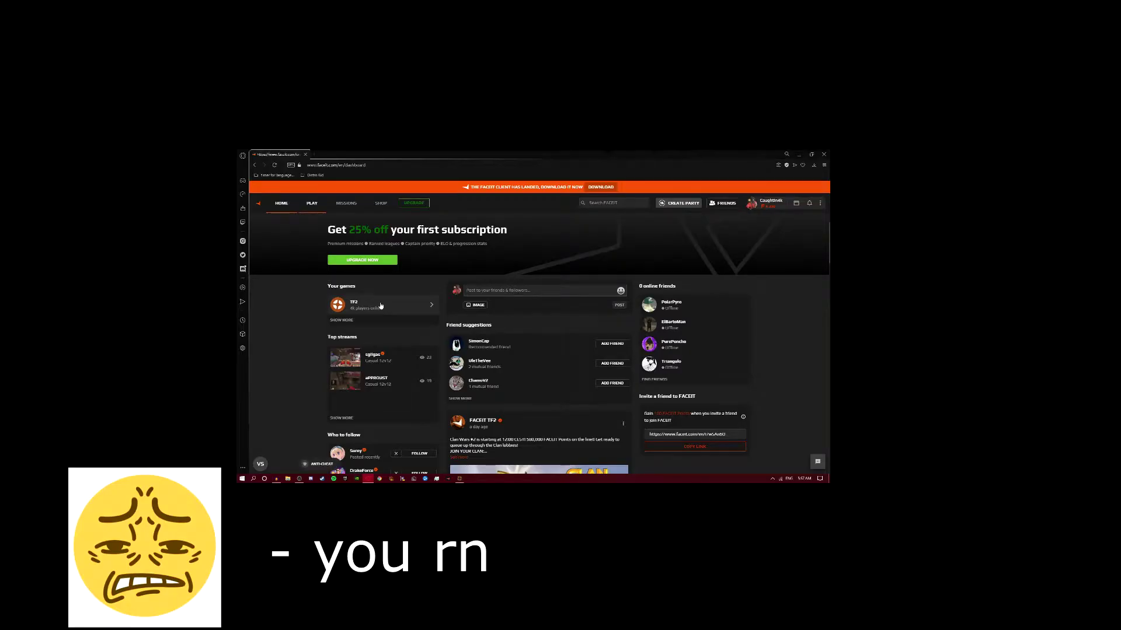
pyautogui.click(268, 294)
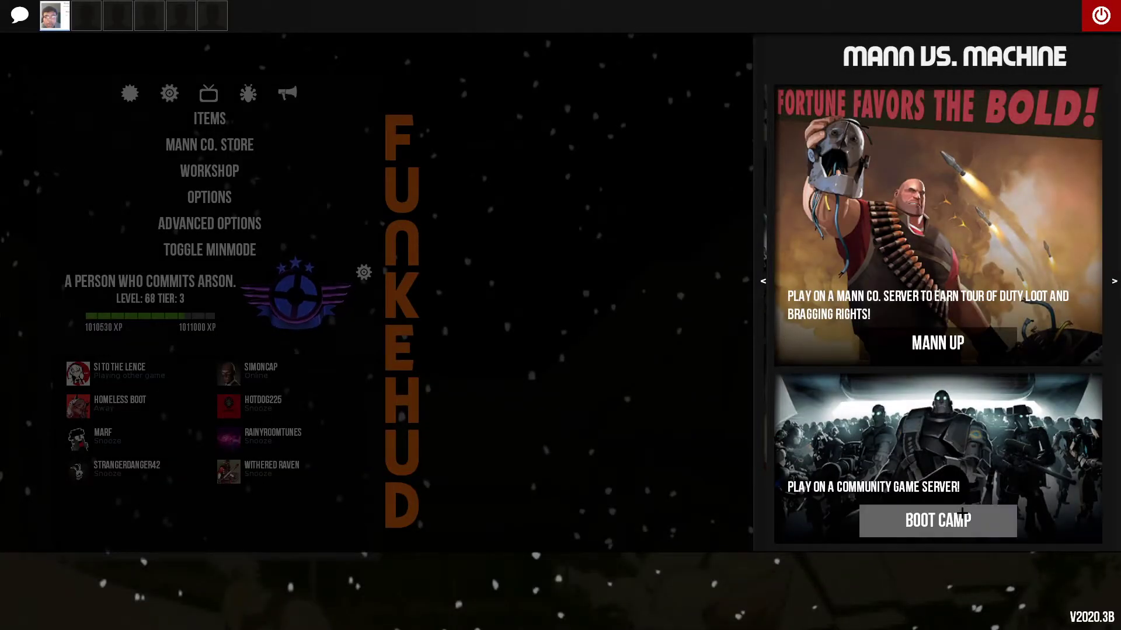
# Start a Mann vs. Machine Boot Camp match search and choose Pyro.
pyautogui.click(938, 520)
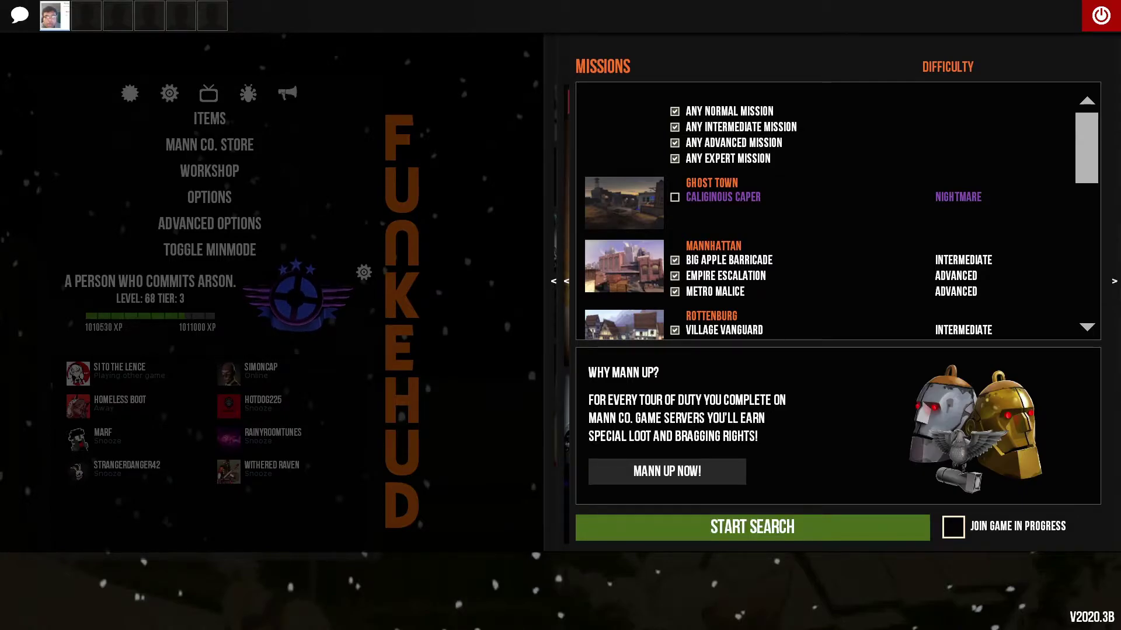
pyautogui.click(752, 526)
pyautogui.click(390, 237)
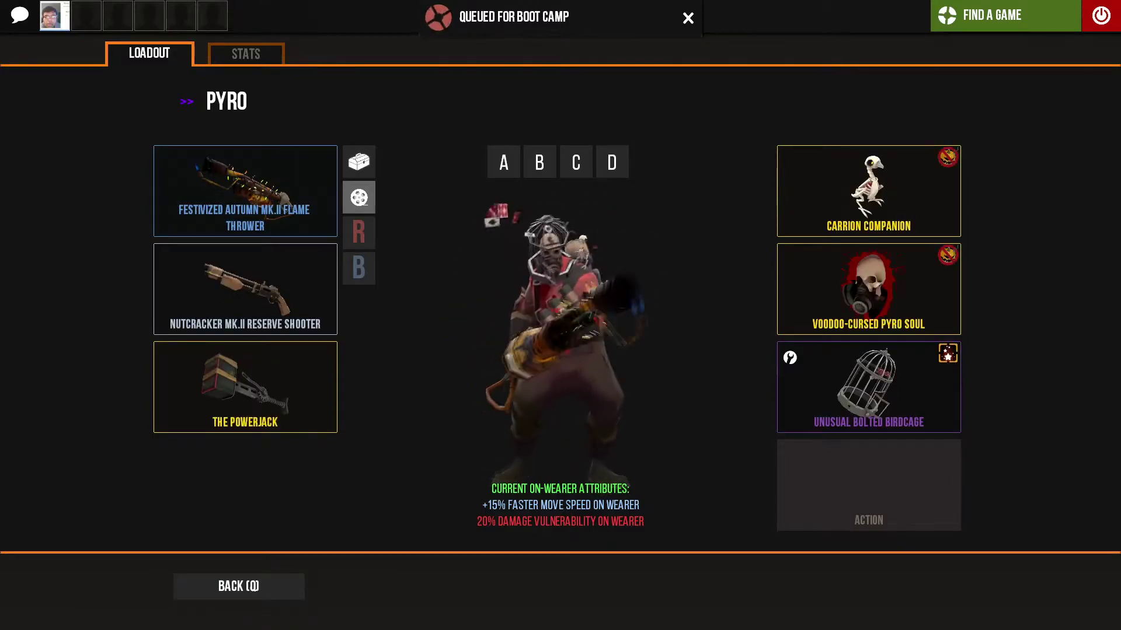
# Equip The Dragon's Fury as the Pyro's primary, keeping the current secondary.
pyautogui.click(246, 191)
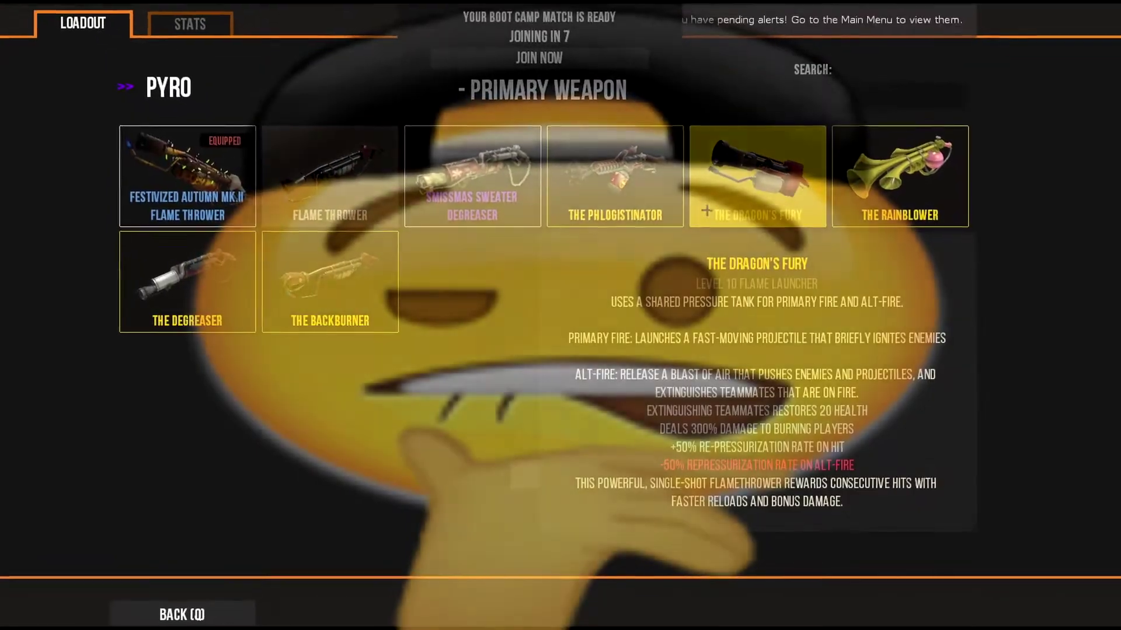
pyautogui.click(753, 175)
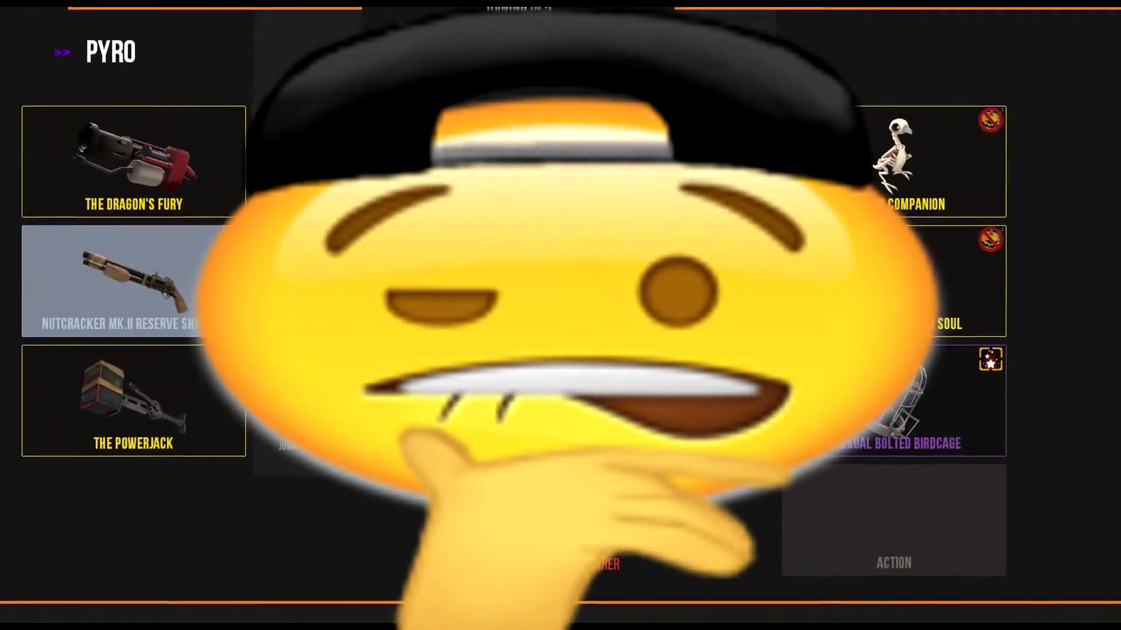
pyautogui.click(149, 282)
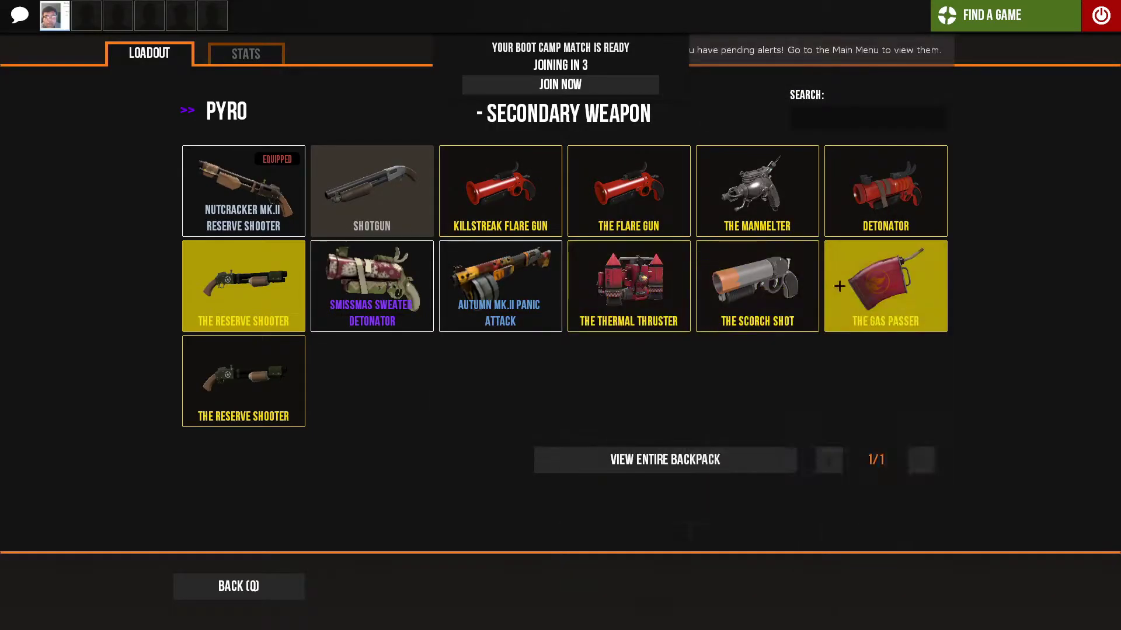
pyautogui.press('q')
pyautogui.click(246, 385)
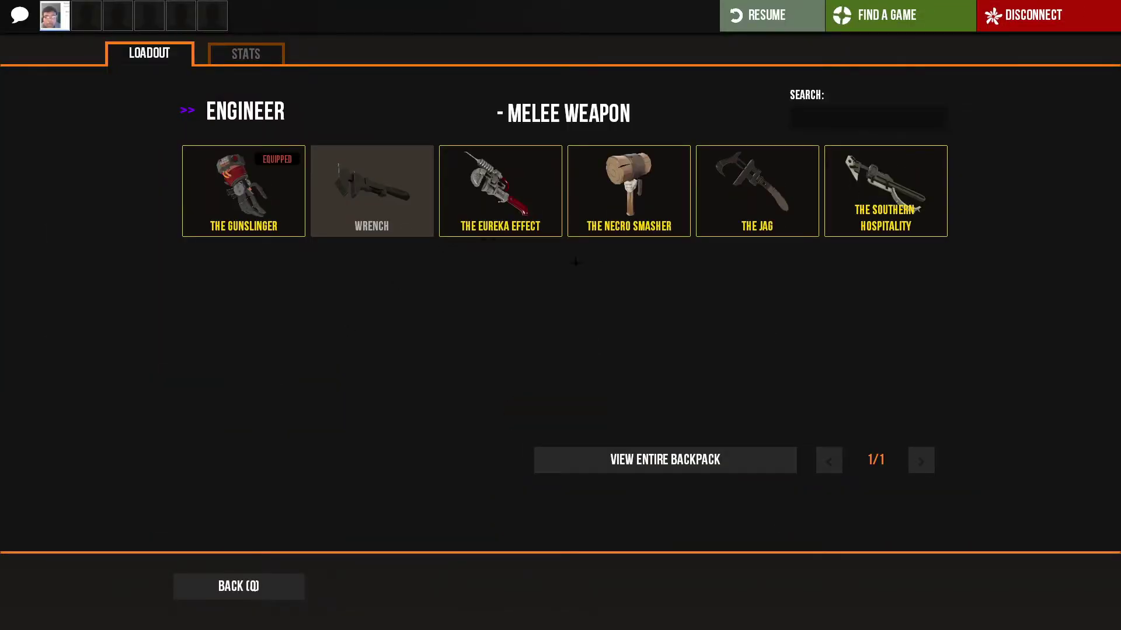
# Pick a new secondary weapon from the Engineer's secondary slot.
pyautogui.click(756, 189)
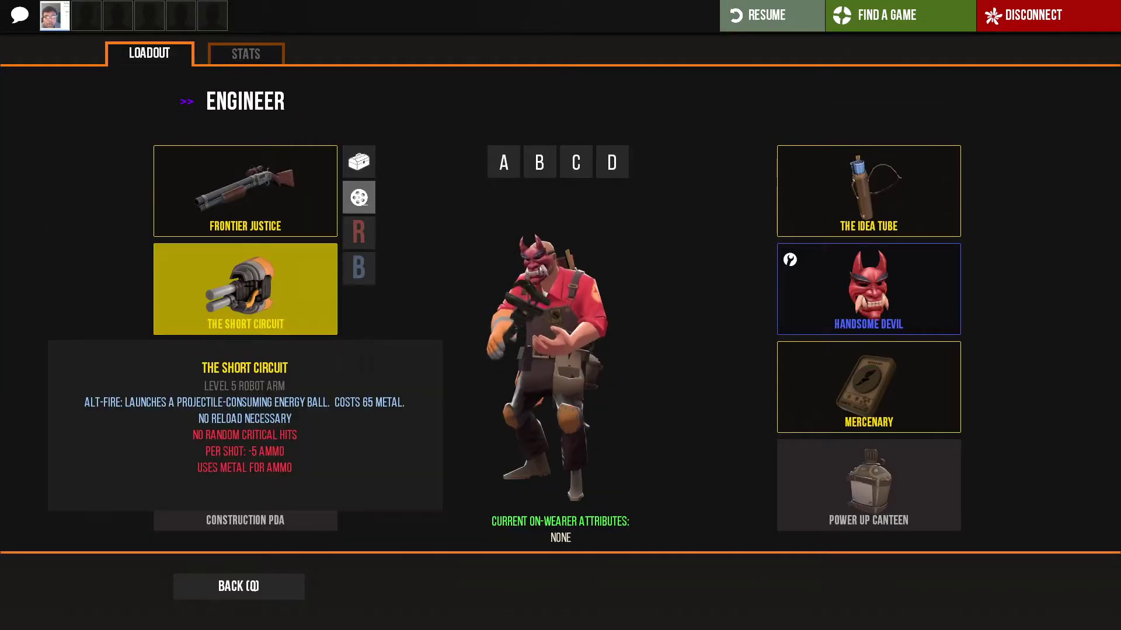
pyautogui.click(248, 286)
pyautogui.click(474, 227)
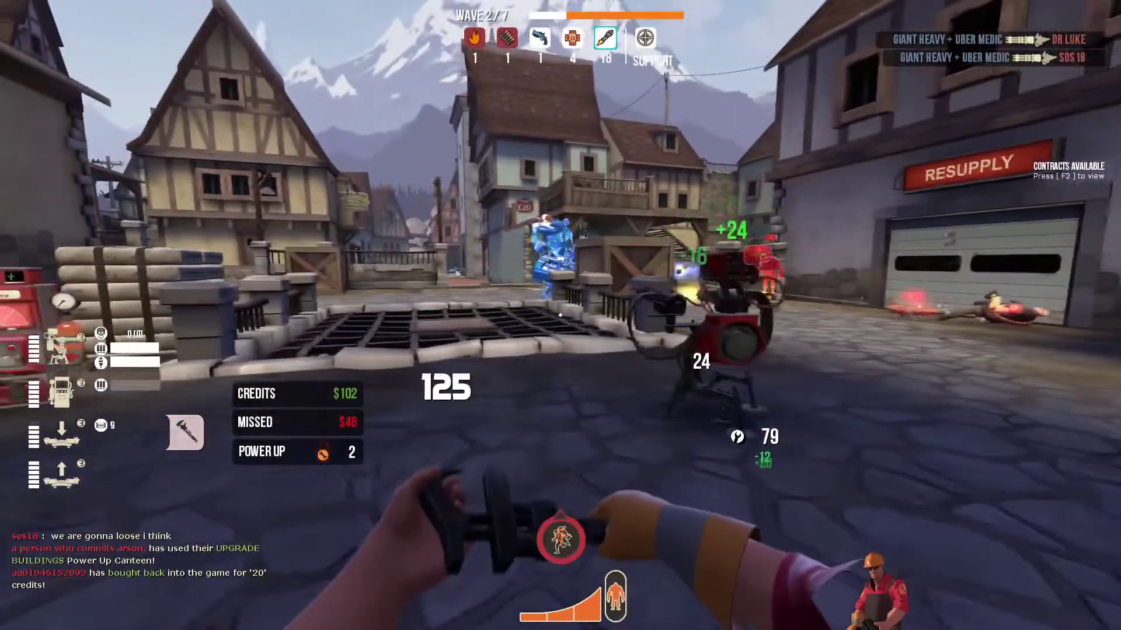
# Equip the Wrangler with key 2 and aim the sentry at the wave 2 robots.
pyautogui.press('2')
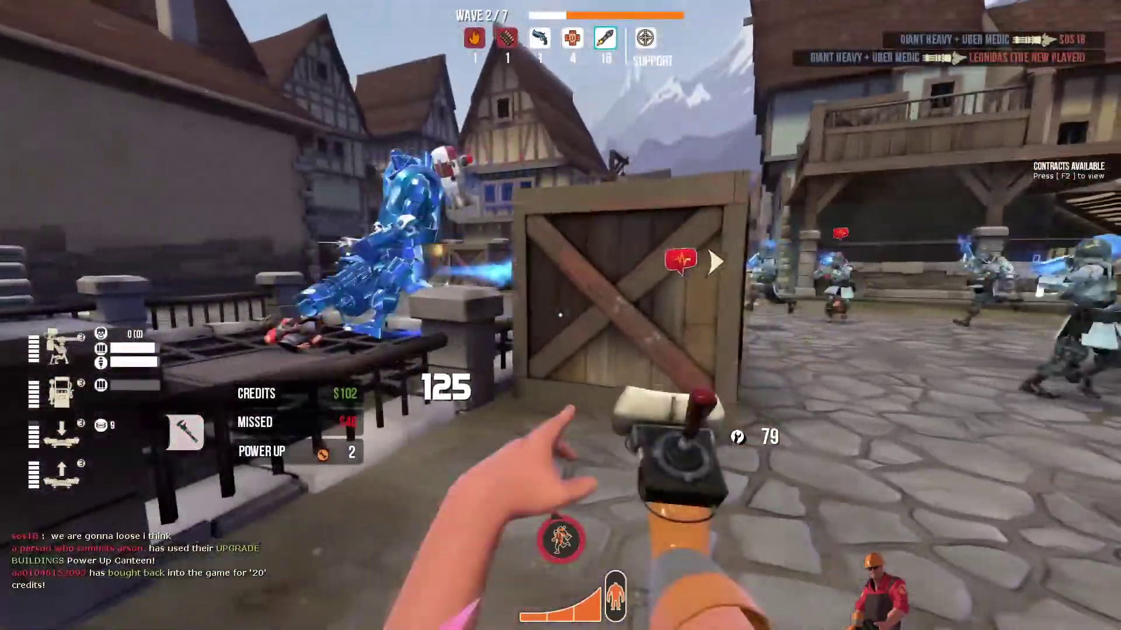